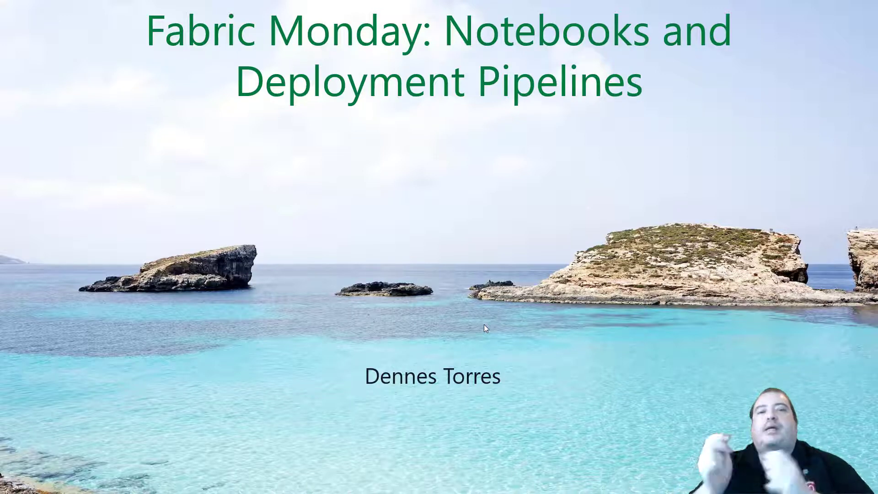
# Switch from the PowerPoint title slide to the Synapse Data Engineering home page in the browser.
pyautogui.hotkey('alt', 'Tab')
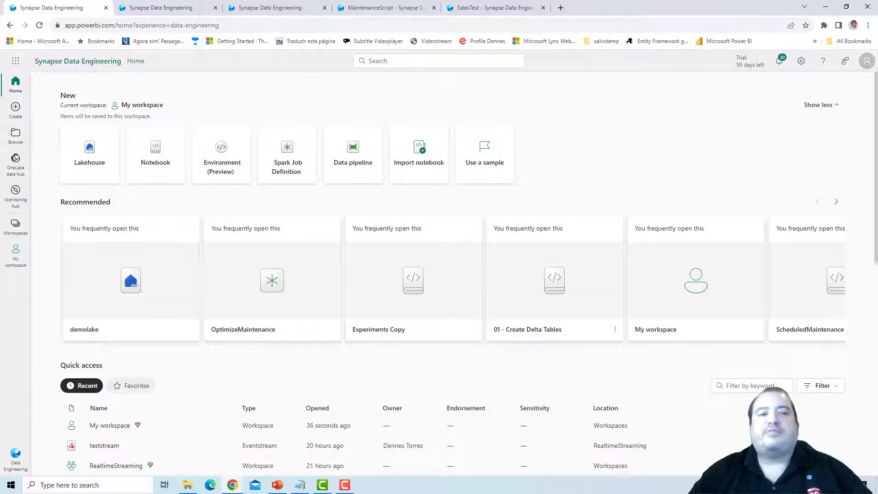
# Find Sales Notebooks in the Workspaces list and open it.
pyautogui.click(18, 227)
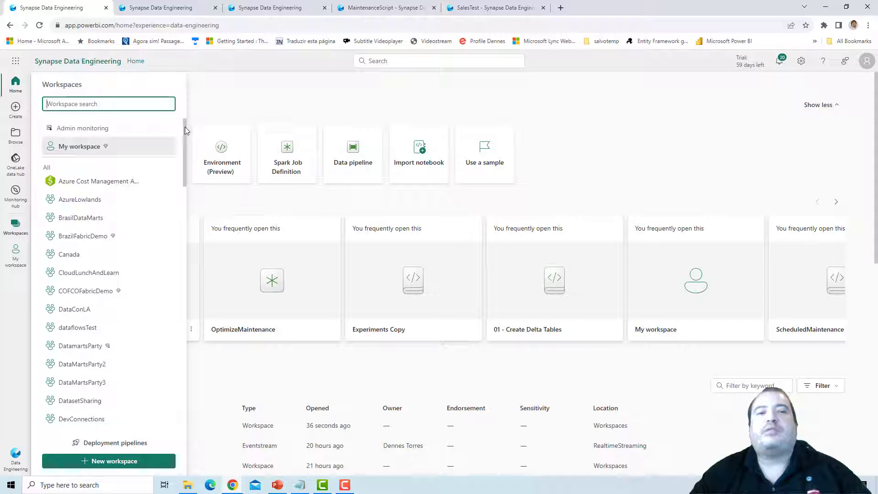
pyautogui.scroll(-1, 181, 147)
pyautogui.moveTo(181, 148); pyautogui.dragTo(180, 367)
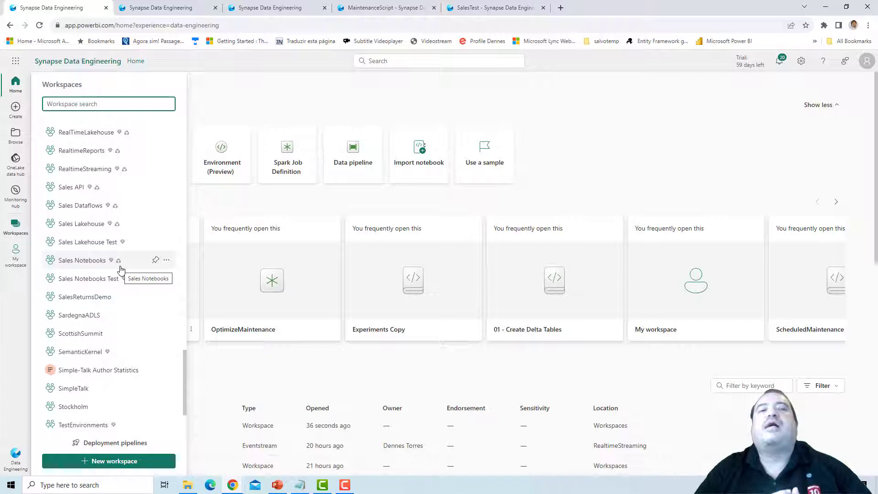
pyautogui.click(120, 268)
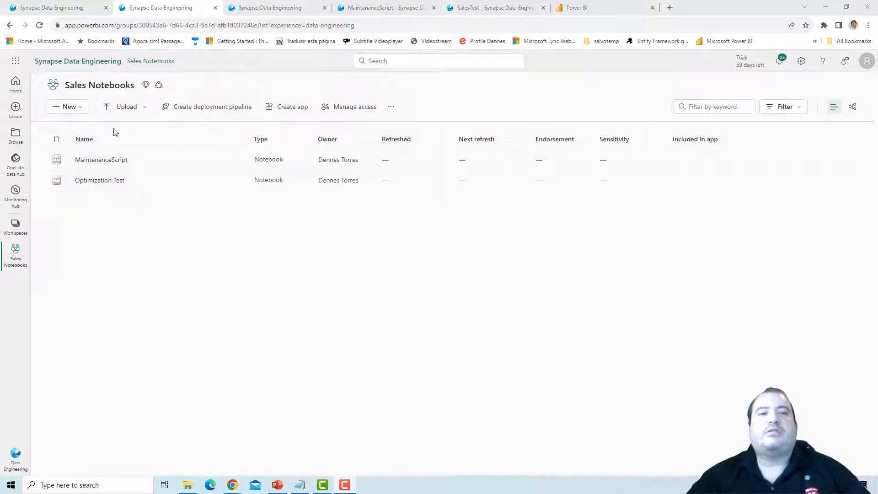
pyautogui.click(260, 7)
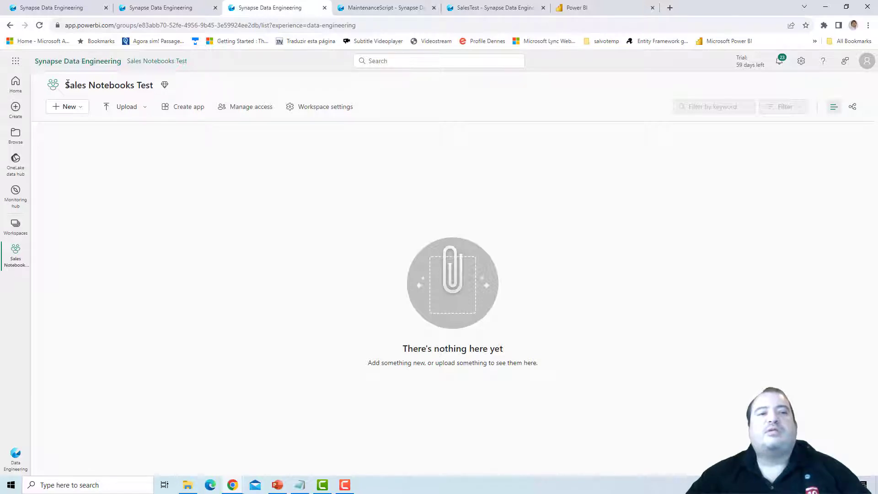
pyautogui.moveTo(74, 83); pyautogui.dragTo(152, 86)
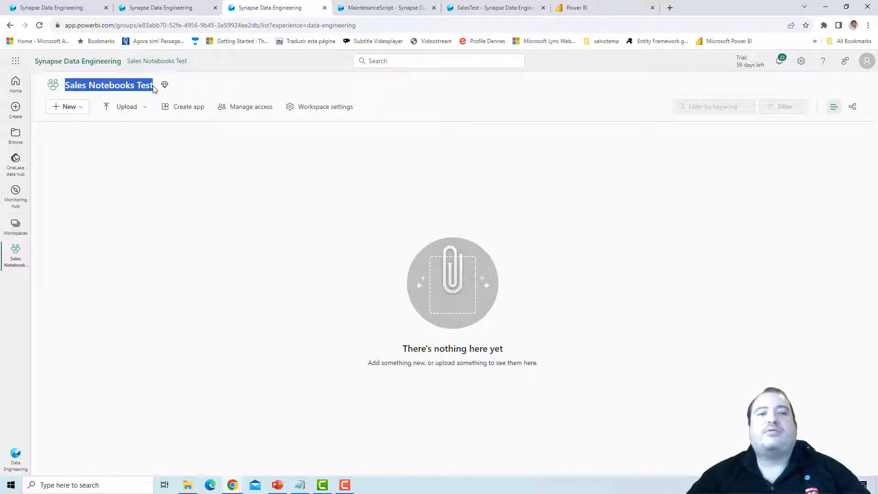
pyautogui.click(199, 89)
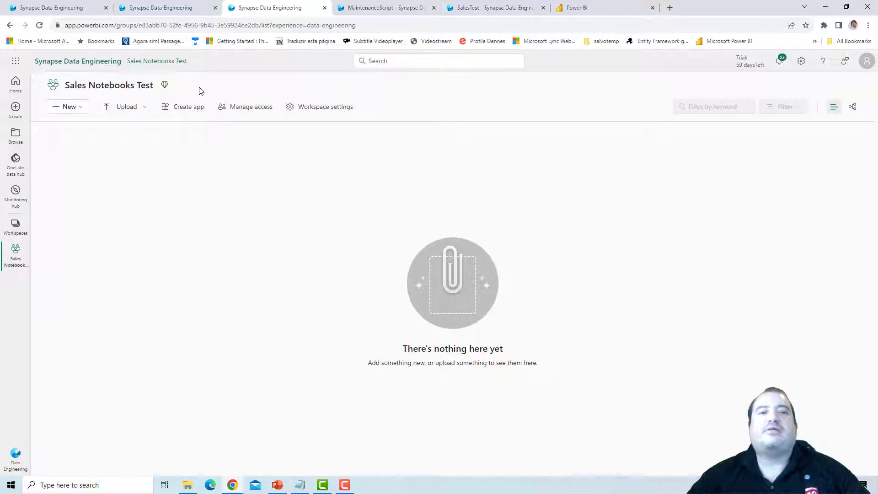
pyautogui.click(364, 7)
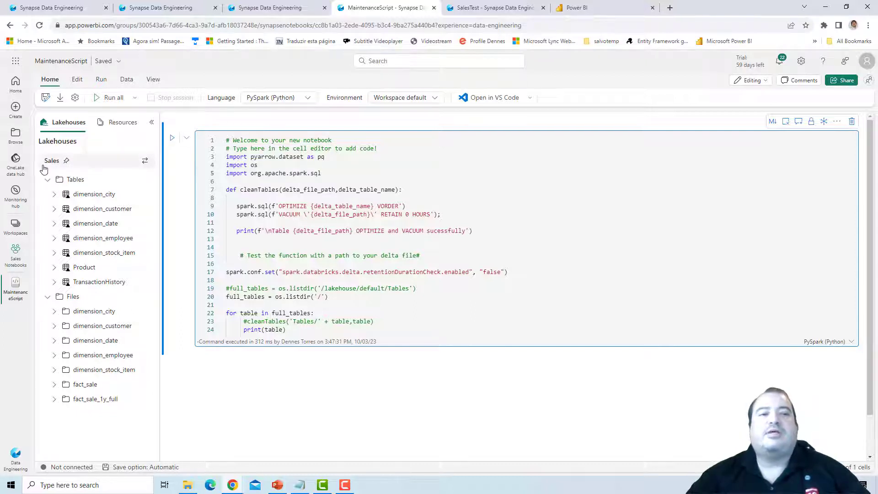
pyautogui.click(147, 4)
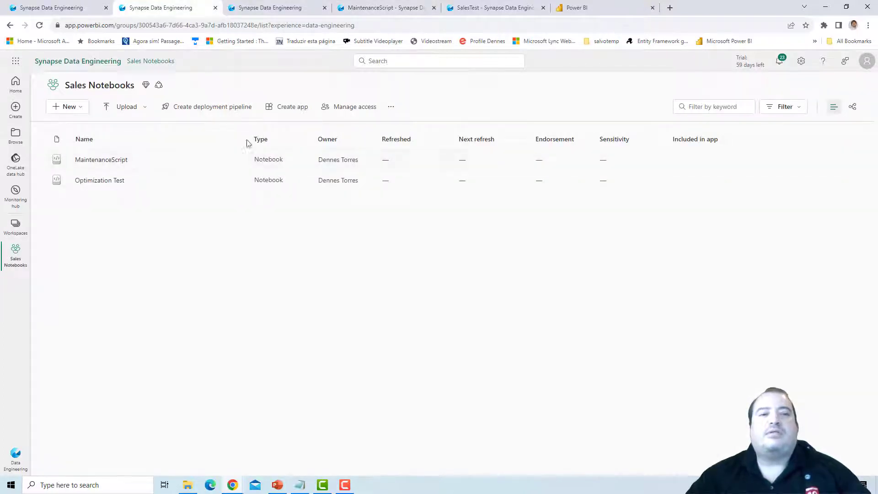
# Create a deployment pipeline named 'Sales Notebook' and continue to stage customization.
pyautogui.click(208, 109)
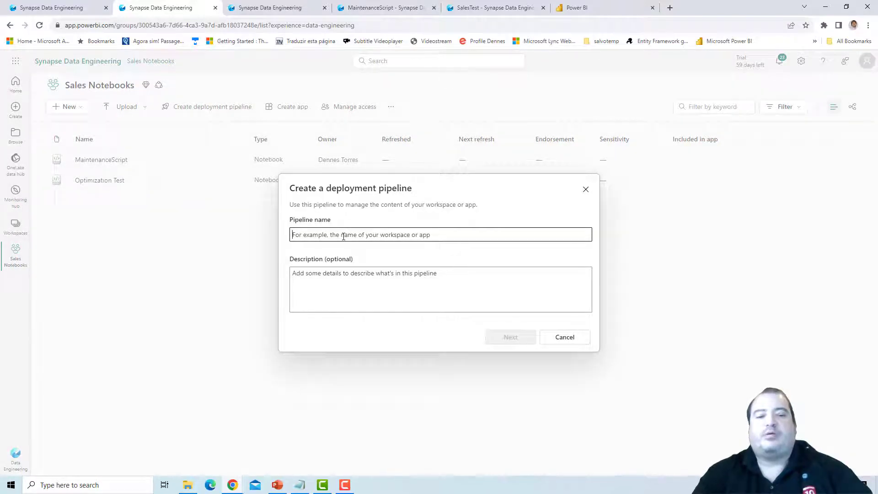
pyautogui.write('Sales Notebook')
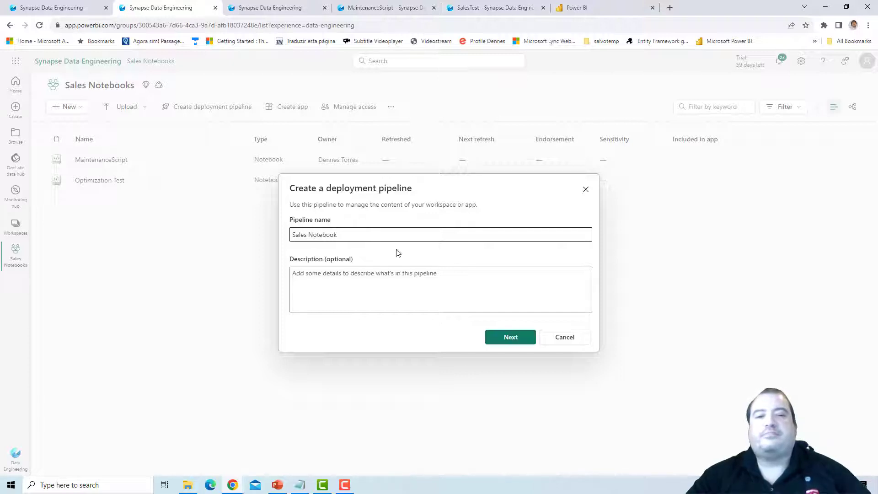
pyautogui.click(510, 340)
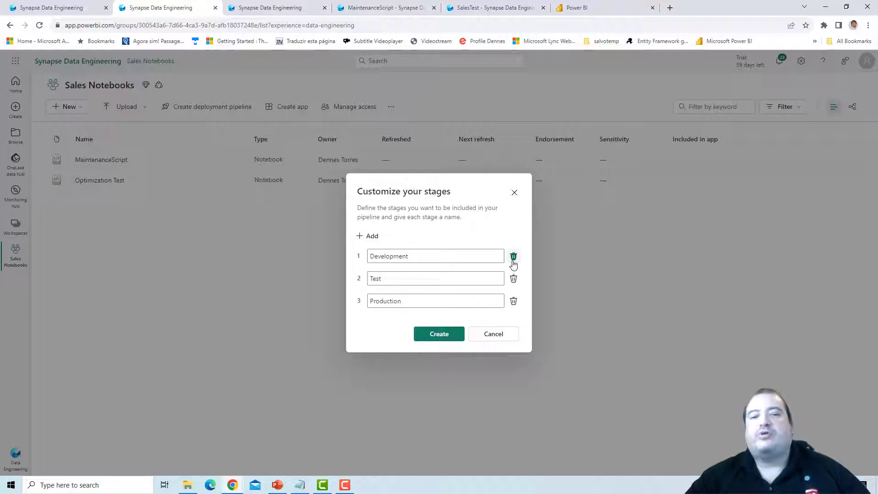
# Keep the default stage names Development, Test and Production and create the pipeline.
pyautogui.moveTo(438, 298); pyautogui.dragTo(360, 299)
pyautogui.moveTo(393, 276); pyautogui.dragTo(361, 277)
pyautogui.click(415, 256)
pyautogui.click(416, 278)
pyautogui.click(416, 298)
pyautogui.click(421, 274)
pyautogui.click(422, 260)
pyautogui.click(420, 275)
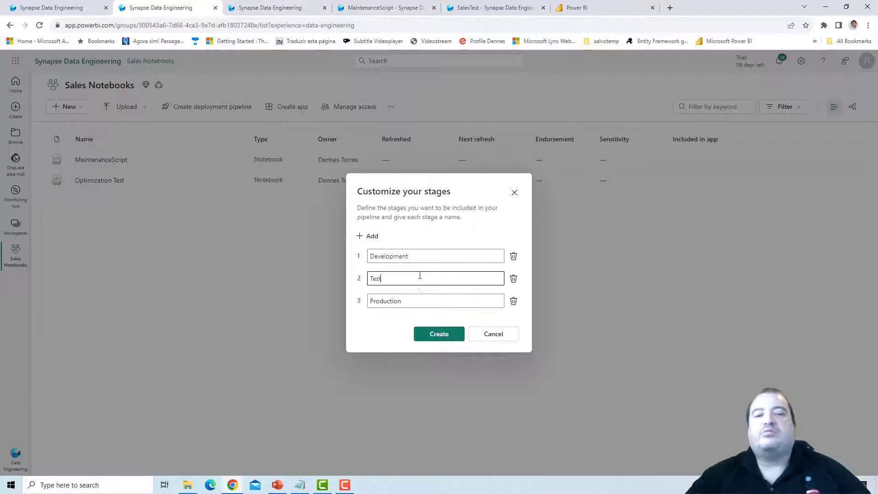
pyautogui.click(416, 300)
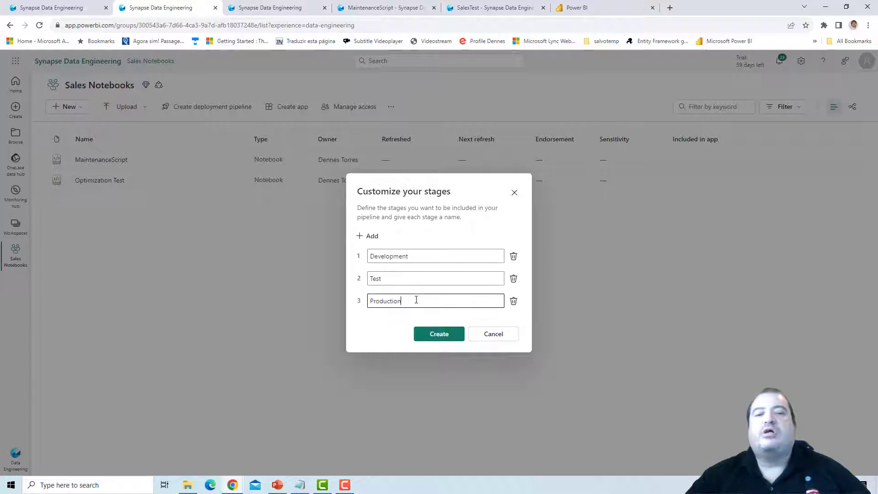
pyautogui.click(429, 334)
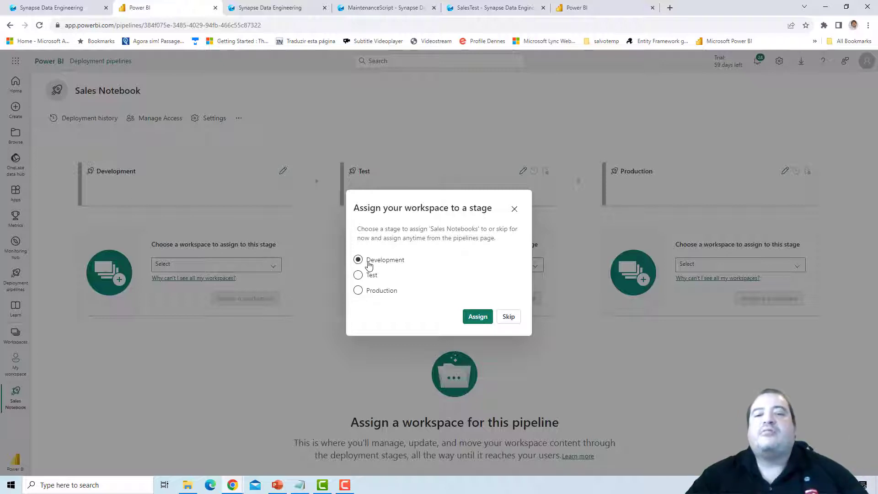
# Assign Sales Notebooks to Development, then Sales Notebooks Test to the Test stage.
pyautogui.click(473, 319)
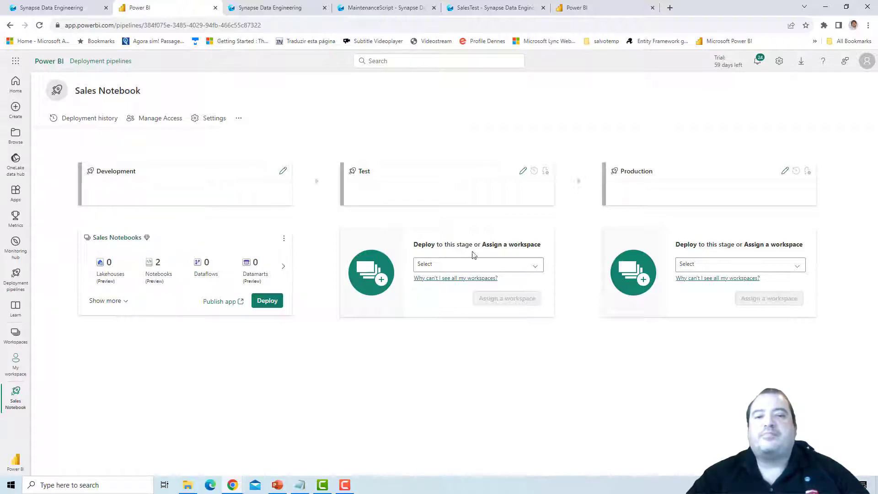
pyautogui.click(535, 265)
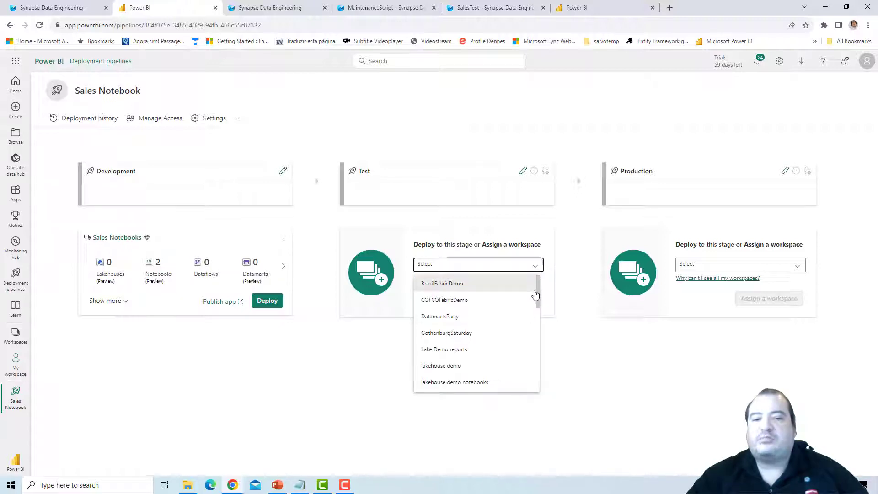
pyautogui.moveTo(537, 293); pyautogui.dragTo(537, 375)
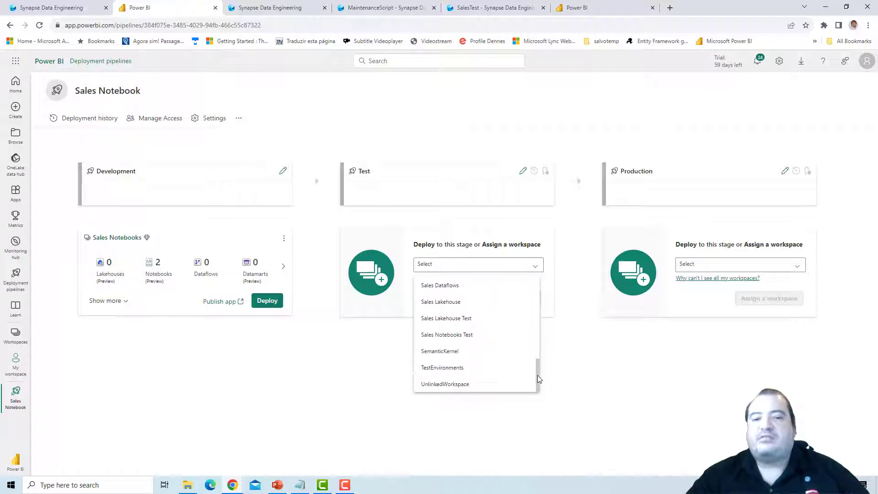
pyautogui.click(476, 341)
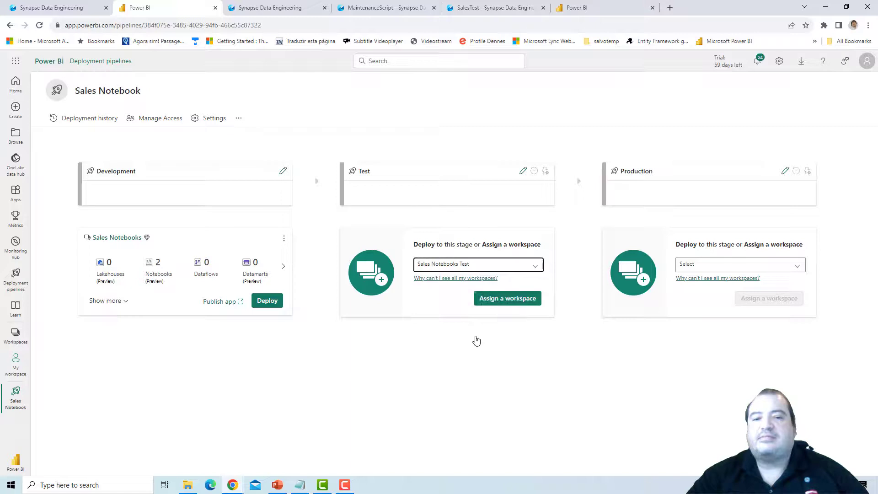
pyautogui.click(499, 299)
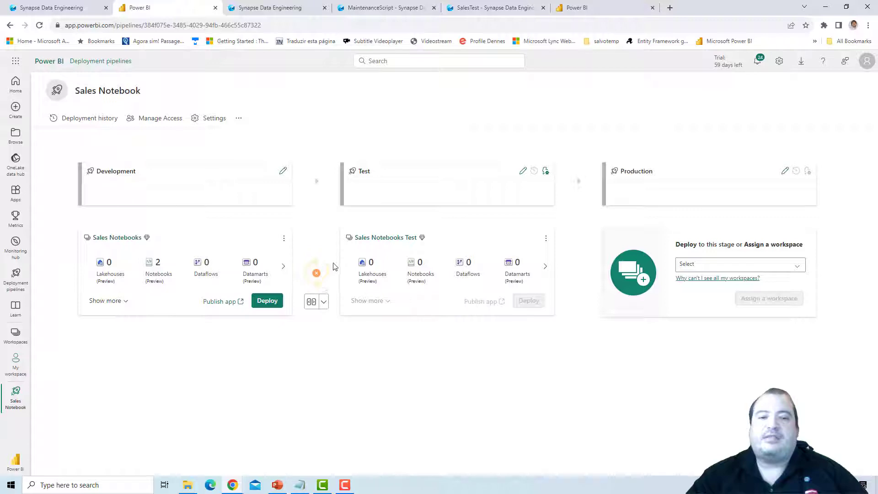
# Compare stages and deploy the two new notebooks from Development to Test.
pyautogui.click(311, 302)
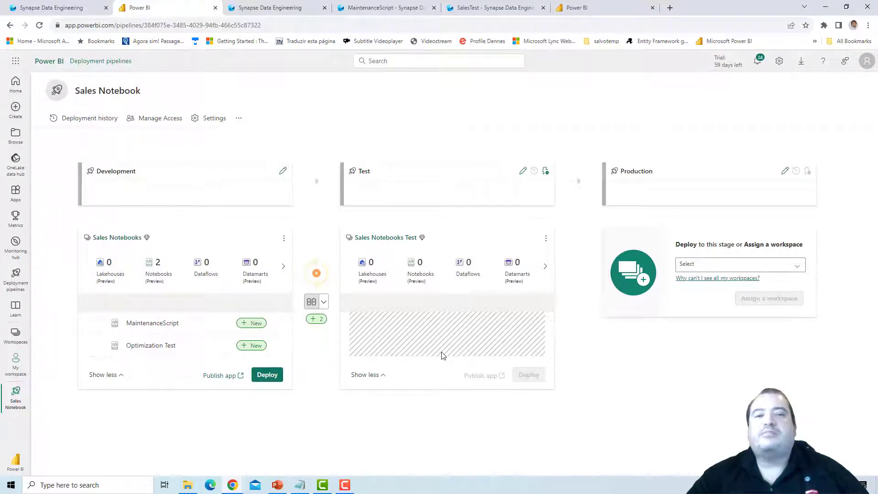
pyautogui.click(266, 376)
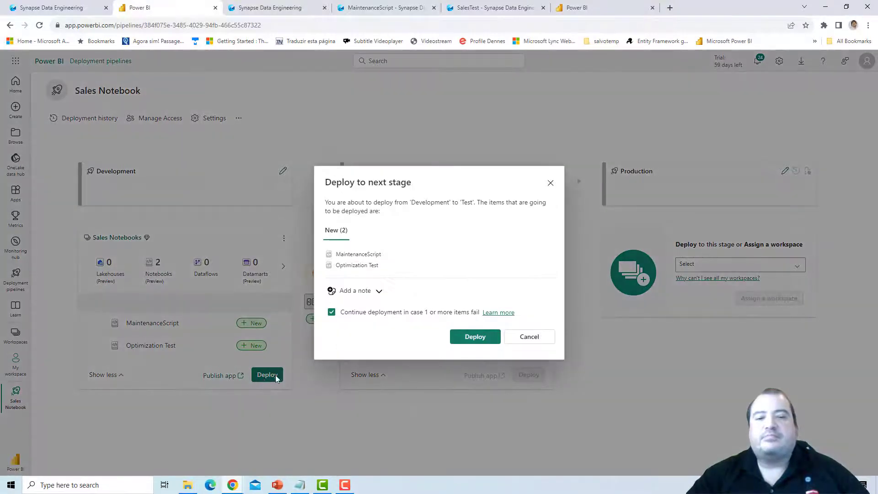
pyautogui.click(470, 343)
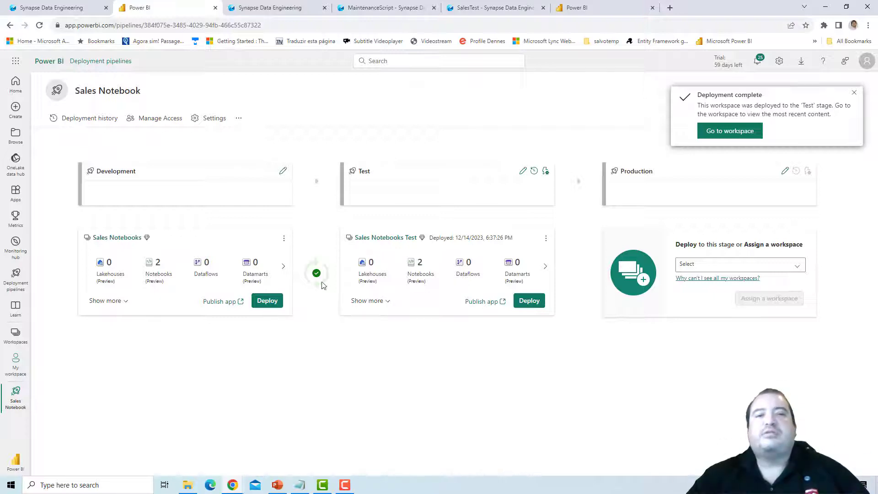
pyautogui.click(278, 6)
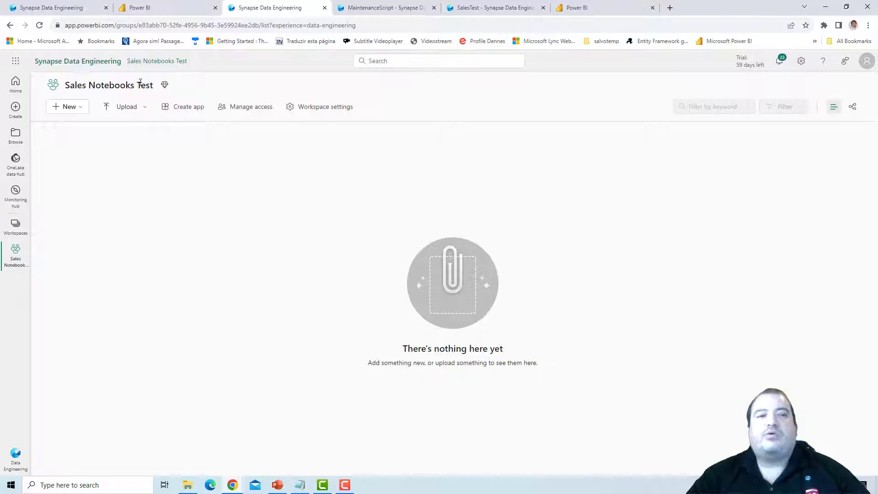
# Reload the Sales Notebooks Test workspace so the deployed notebooks appear.
pyautogui.moveTo(65, 86); pyautogui.dragTo(186, 82)
pyautogui.click(186, 82)
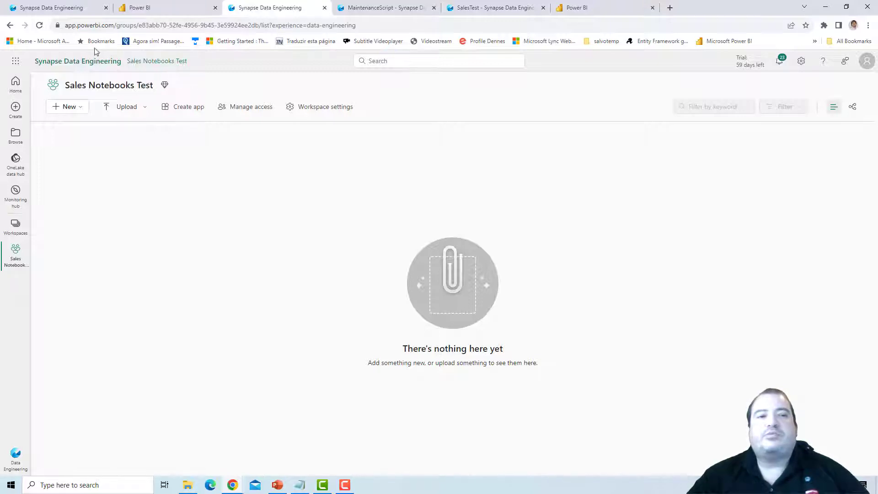
pyautogui.click(39, 25)
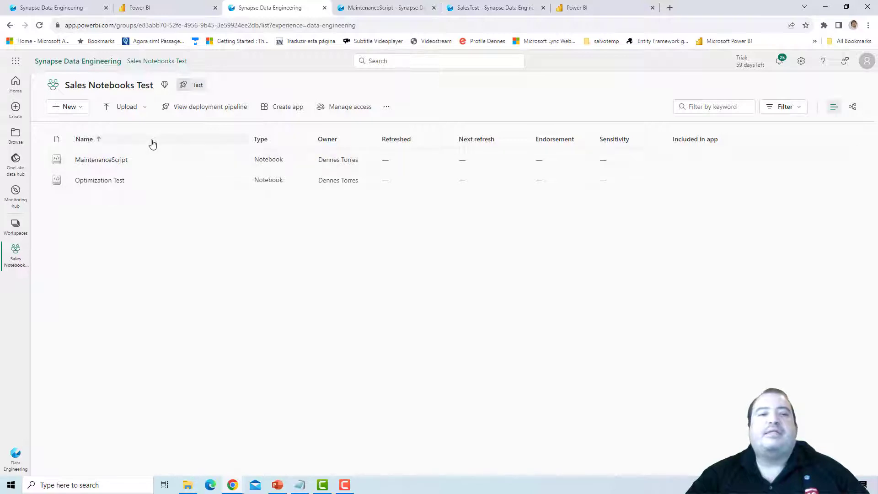
# Open Optimization Test in a new tab, confirm its Sales lakehouse, then close it.
pyautogui.rightClick(112, 182)
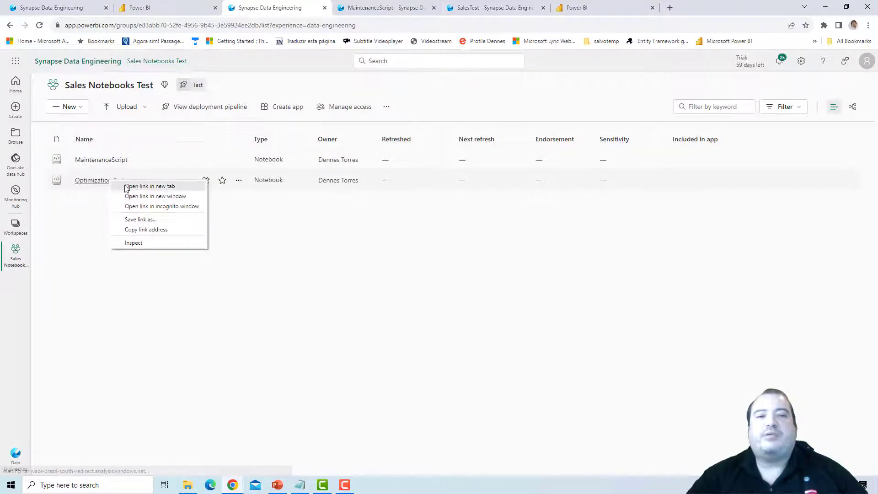
pyautogui.click(120, 187)
pyautogui.click(346, 9)
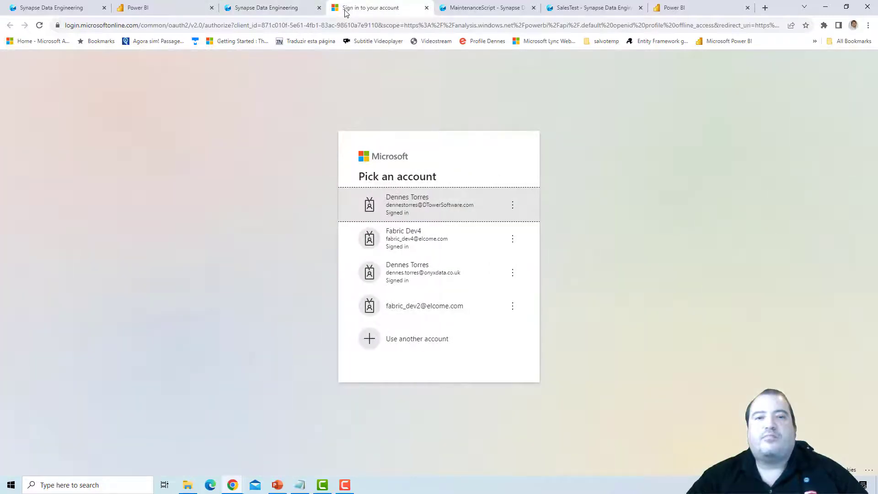
pyautogui.click(400, 205)
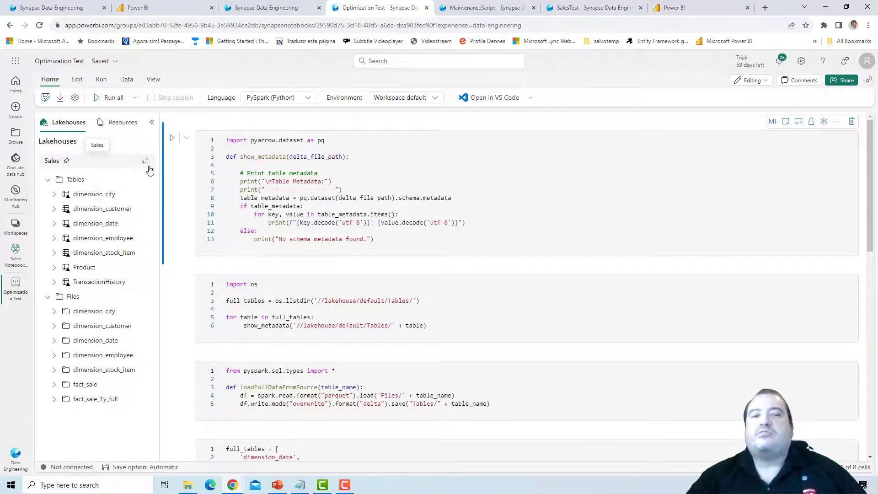
pyautogui.click(427, 8)
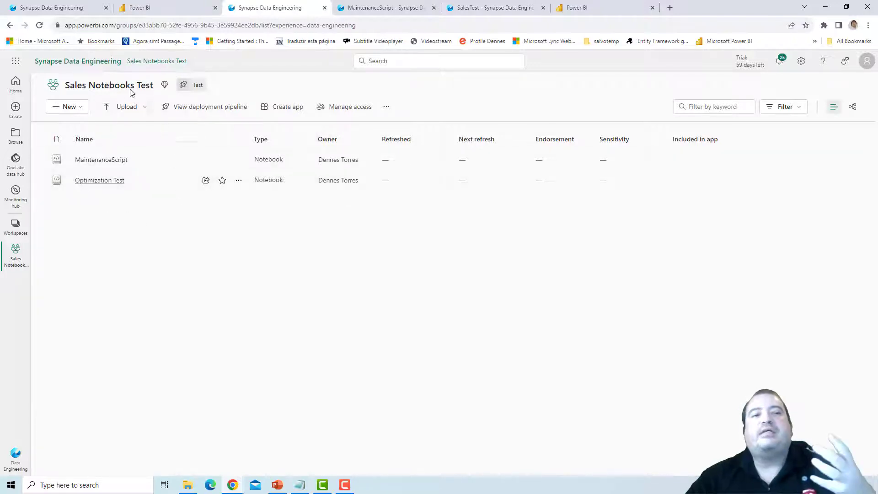
# Add a new default lakehouse rule for MaintenanceScript in the Test stage's deployment rules.
pyautogui.click(160, 7)
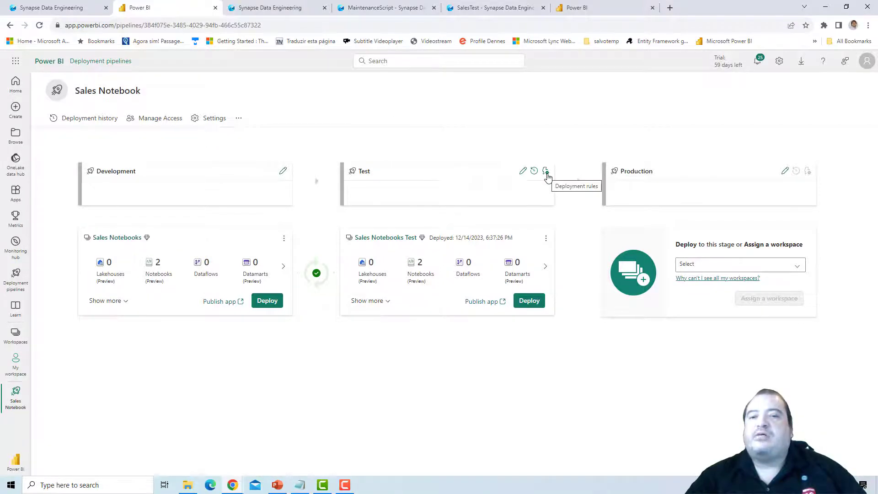
pyautogui.click(546, 173)
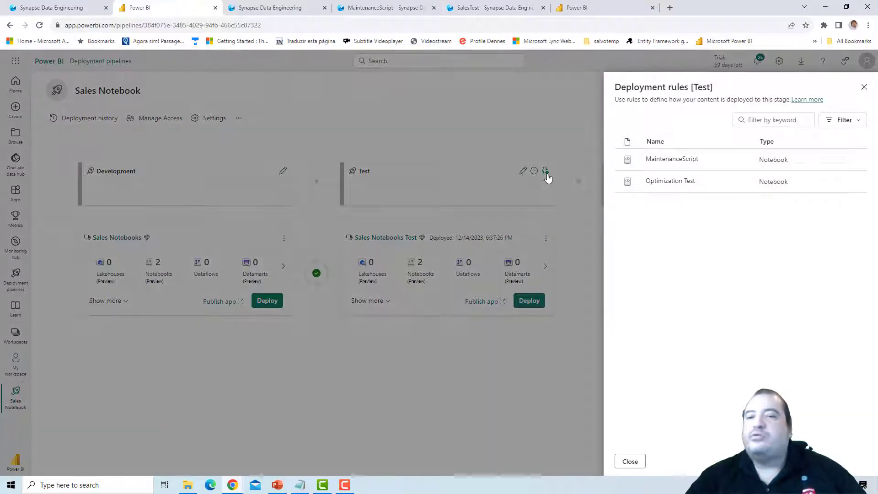
pyautogui.click(676, 160)
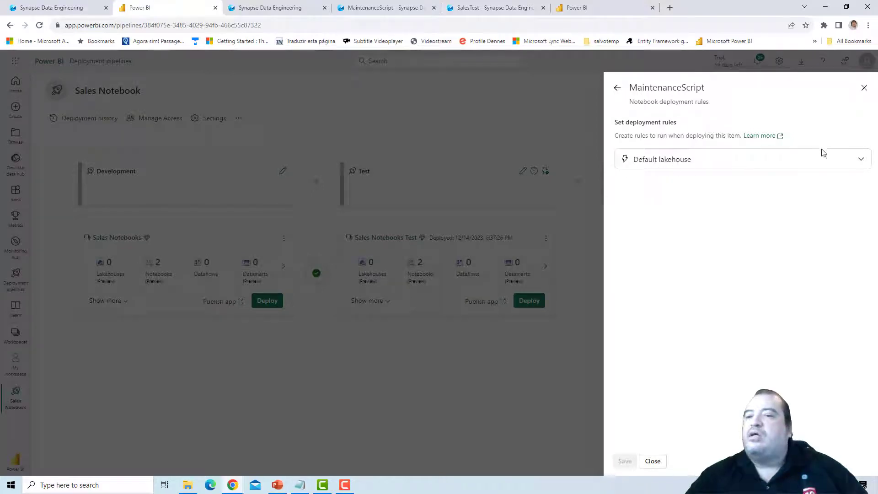
pyautogui.click(847, 159)
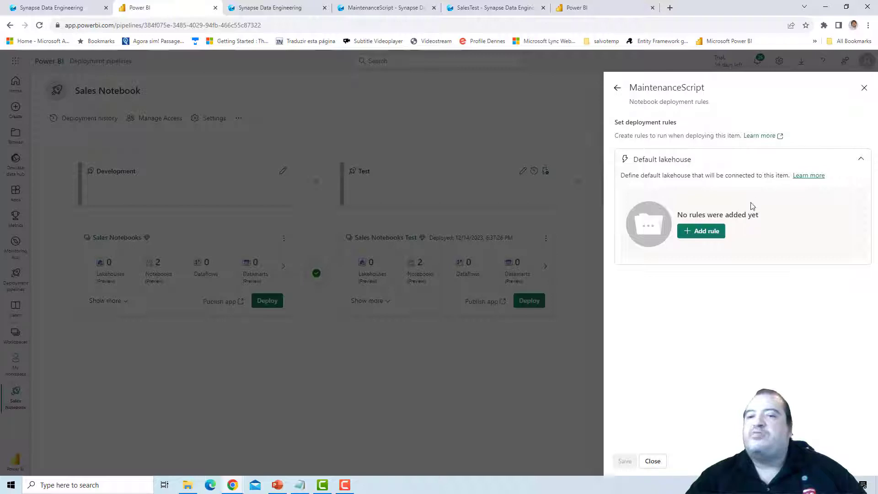
pyautogui.click(697, 232)
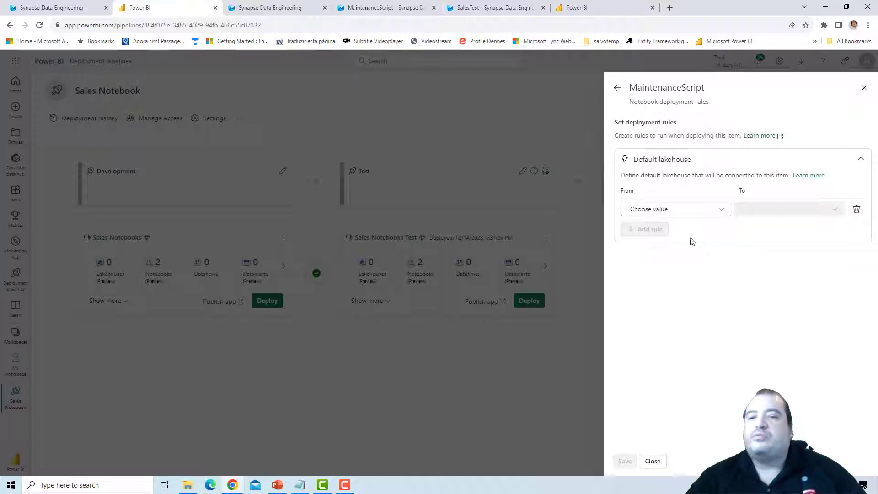
# Set the MaintenanceScript rule's From to Sales and To to Other, then go to SalesTest.
pyautogui.click(706, 211)
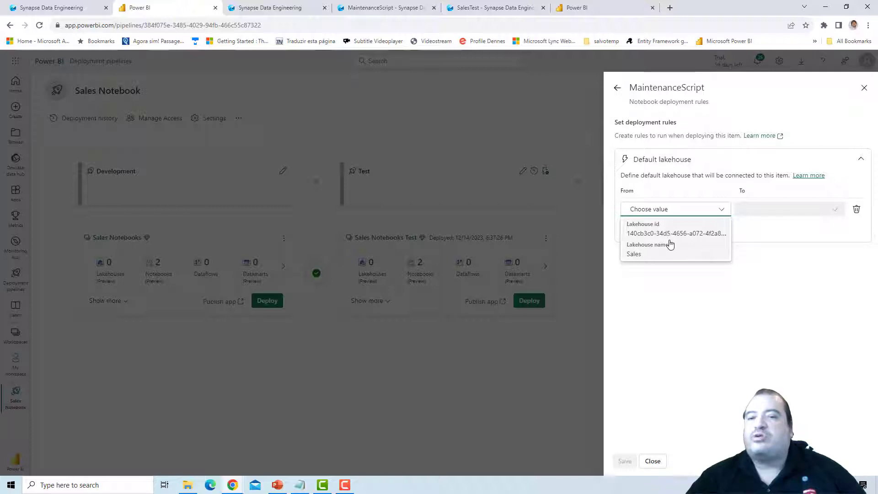
pyautogui.click(641, 252)
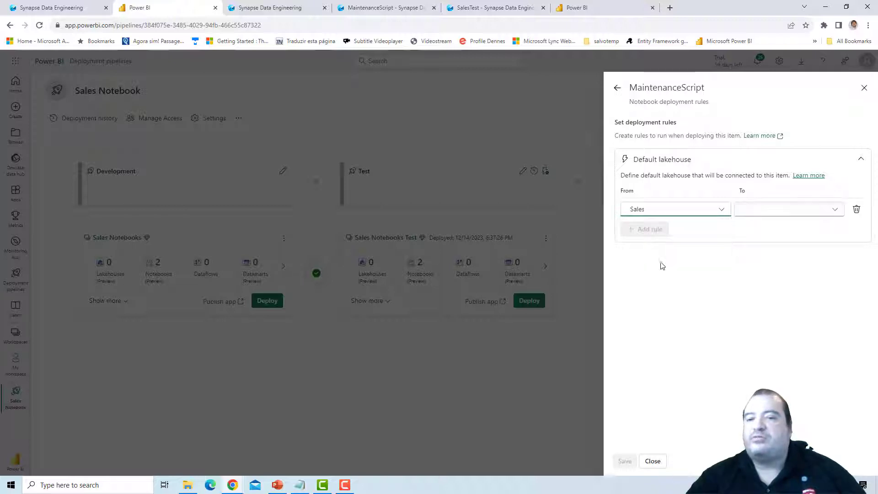
pyautogui.click(764, 209)
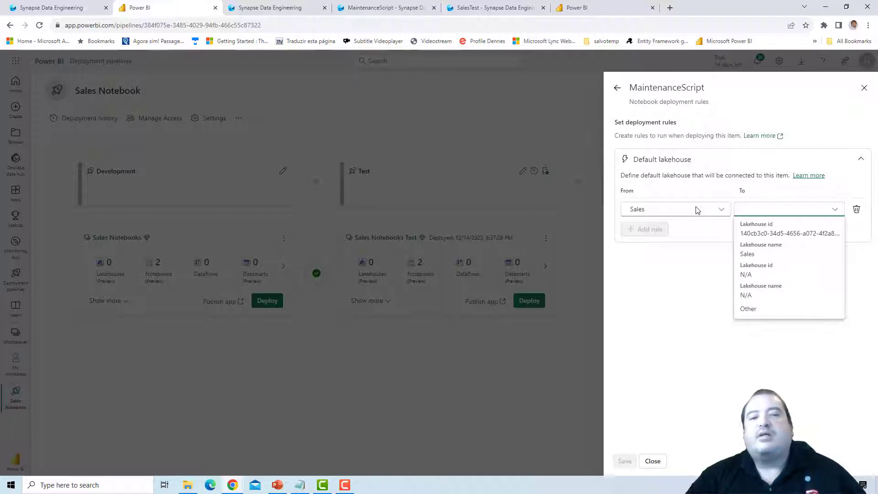
pyautogui.click(764, 310)
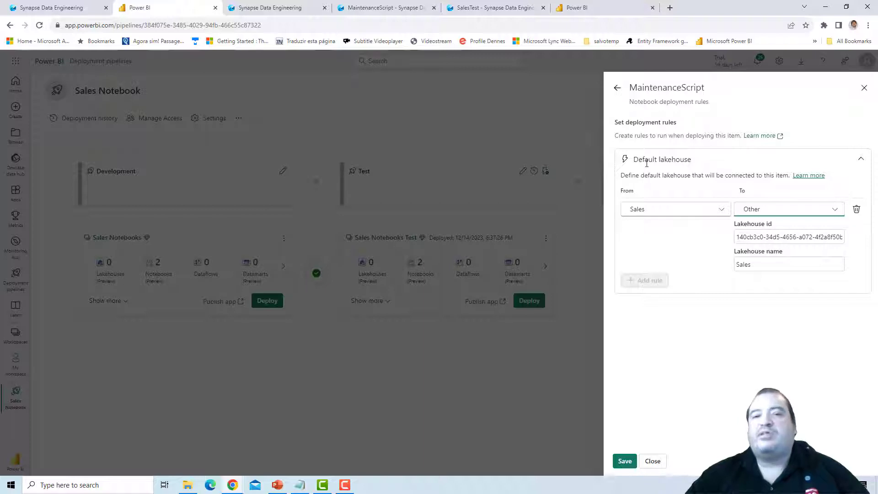
pyautogui.click(484, 6)
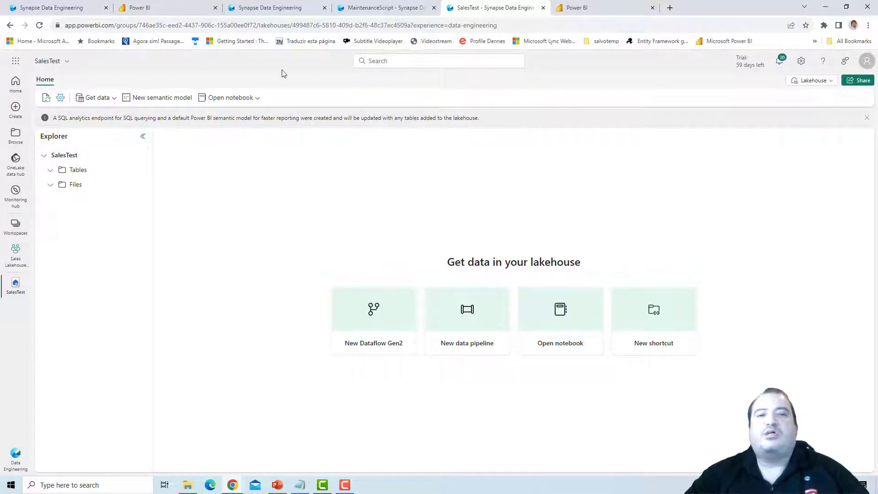
# Select the SalesTest lakehouse ID 499487c6-5810-409d-b2f6-48c37ec4509a in the page address.
pyautogui.click(296, 25)
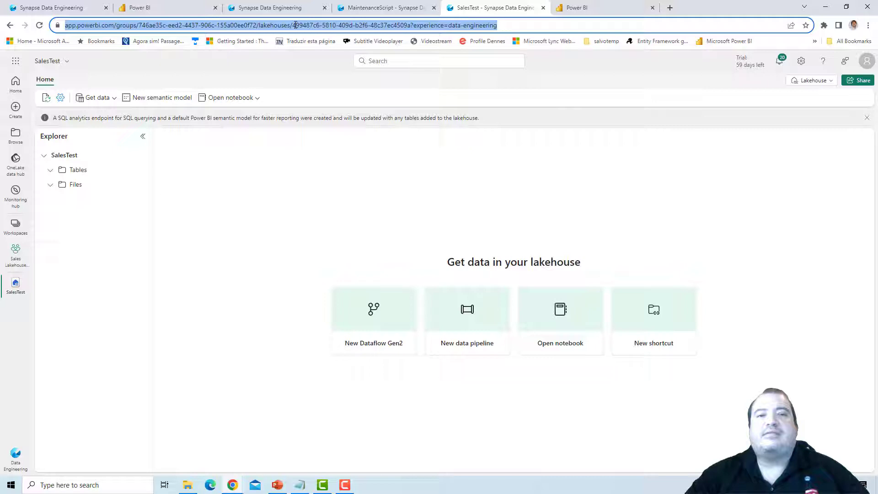
pyautogui.click(295, 26)
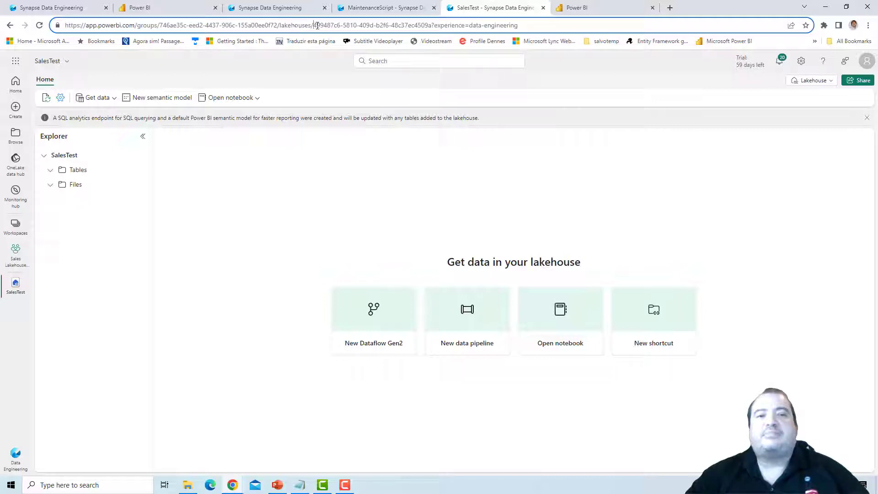
pyautogui.moveTo(314, 25); pyautogui.dragTo(435, 27)
pyautogui.hotkey('ctrl', 'c')
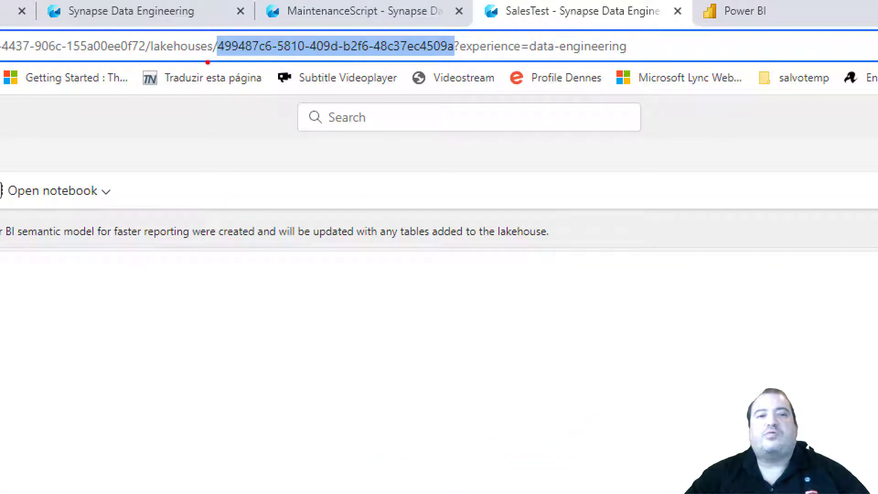
pyautogui.moveTo(207, 62); pyautogui.dragTo(460, 57)
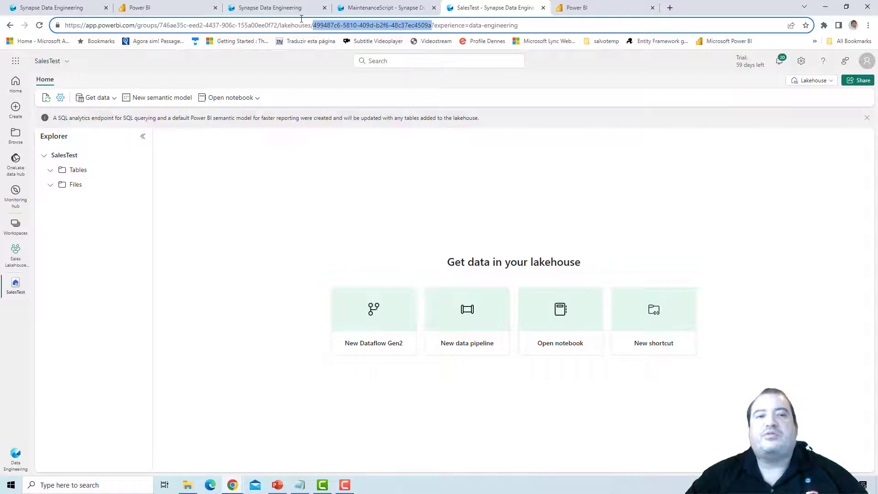
# Replace MaintenanceScript's lakehouse ID with the SalesTest ID, save the rule, and return to the Test rules list.
pyautogui.click(185, 10)
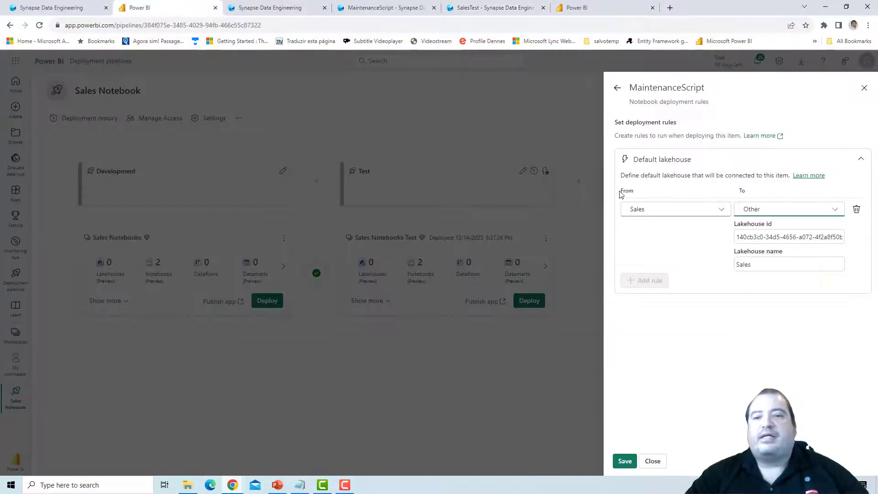
pyautogui.moveTo(735, 241); pyautogui.dragTo(871, 240)
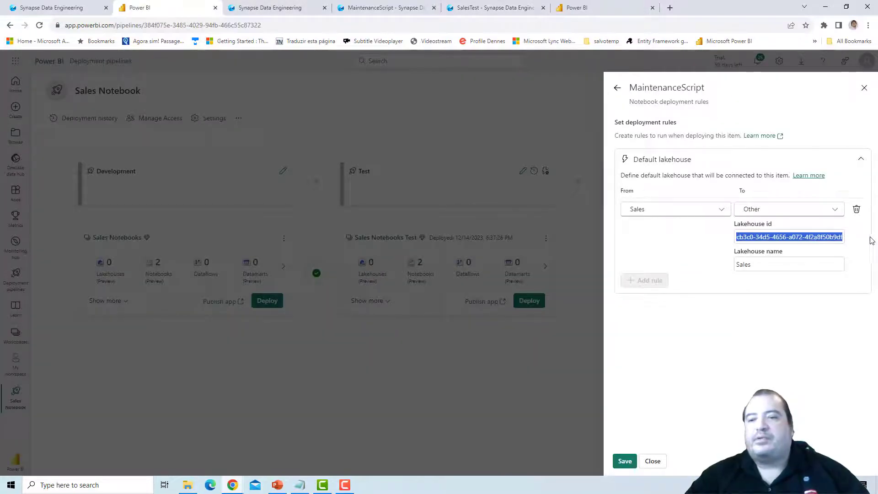
pyautogui.hotkey('ctrl', 'v')
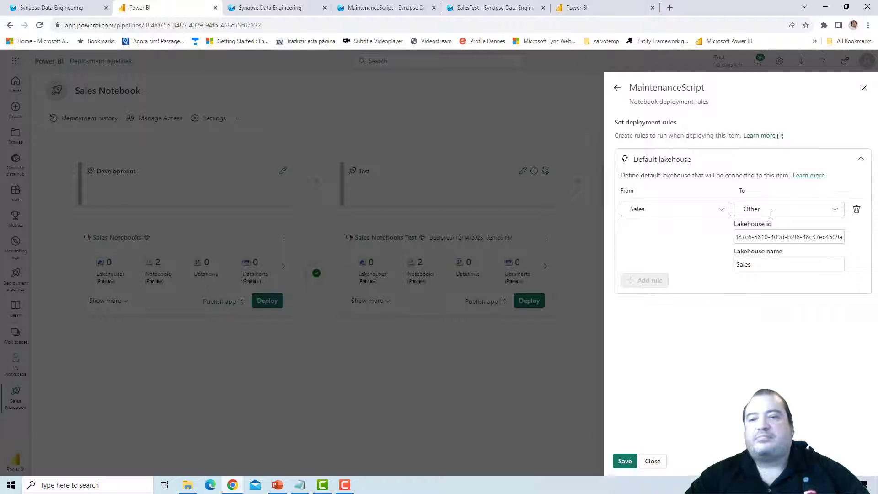
pyautogui.click(761, 265)
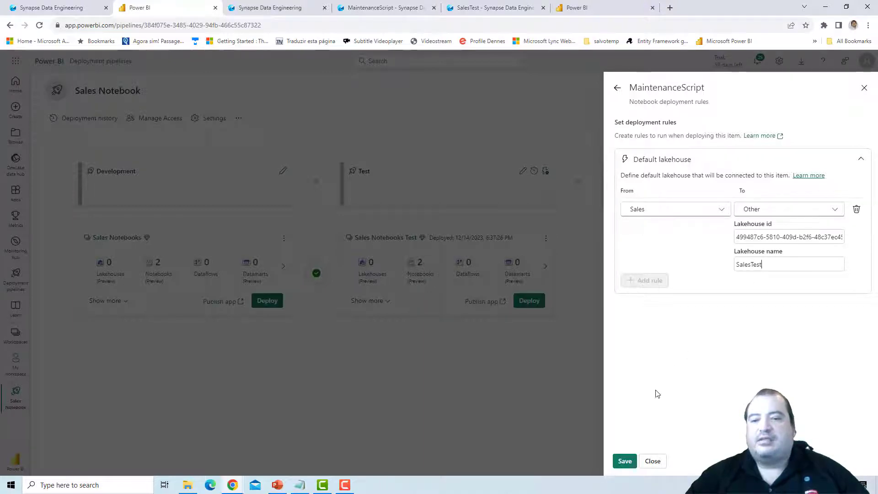
pyautogui.click(625, 462)
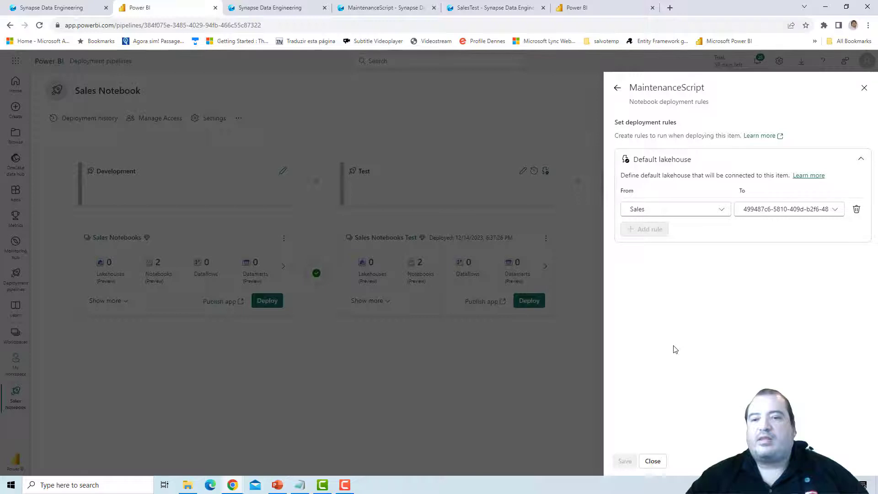
pyautogui.click(616, 87)
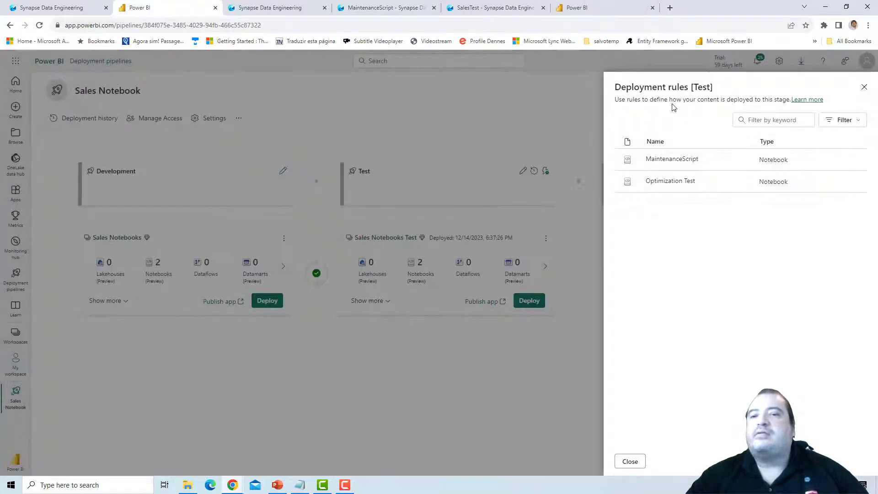
# Add an Optimization Test default lakehouse rule from Sales to Other.
pyautogui.click(656, 182)
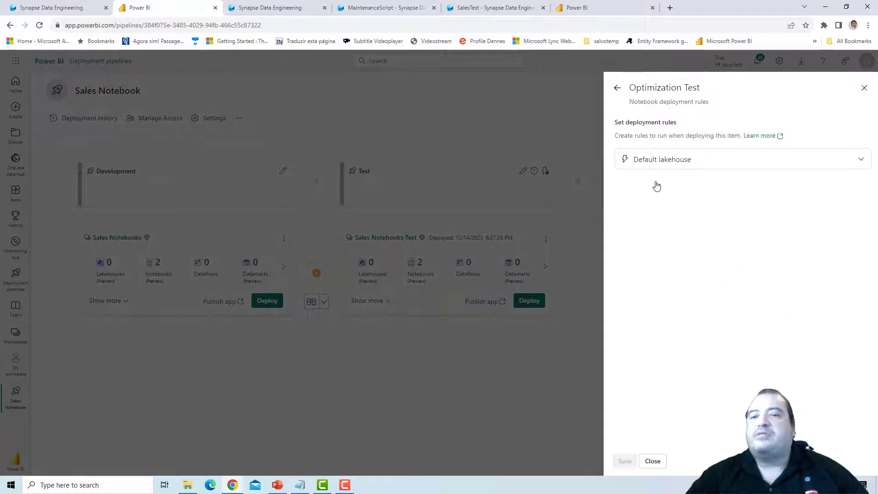
pyautogui.click(660, 158)
pyautogui.click(689, 233)
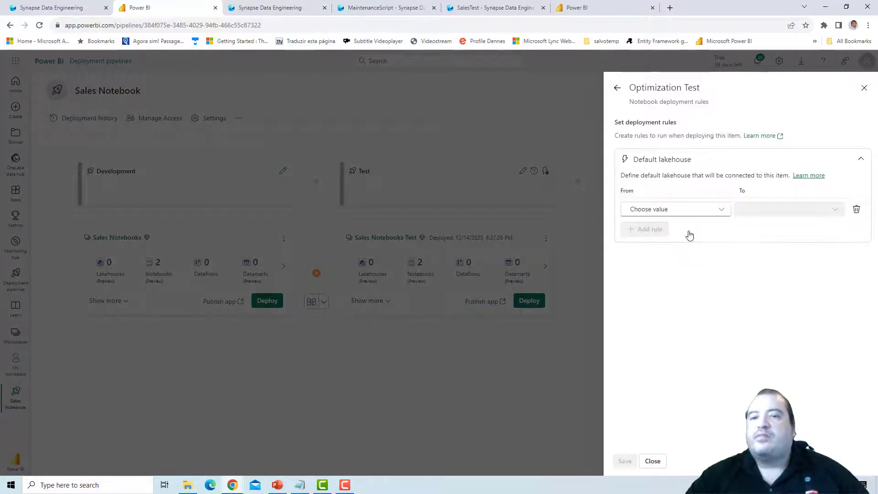
pyautogui.click(688, 211)
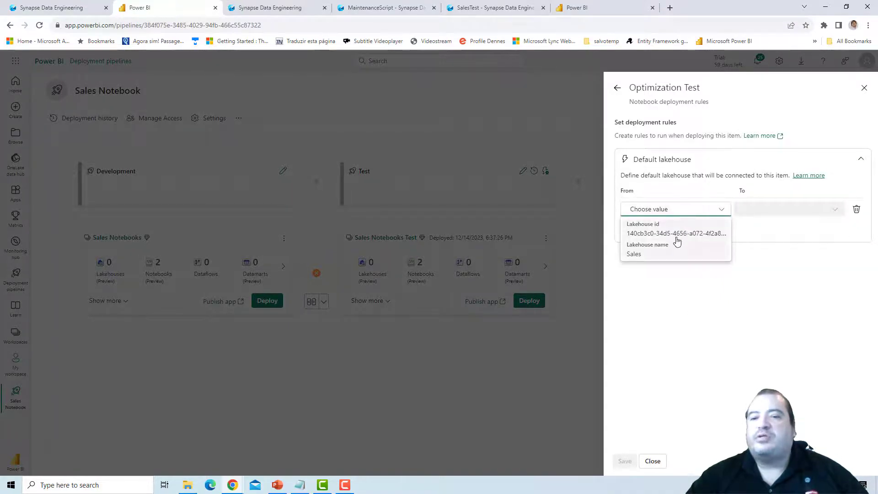
pyautogui.click(677, 246)
pyautogui.click(759, 213)
pyautogui.click(761, 308)
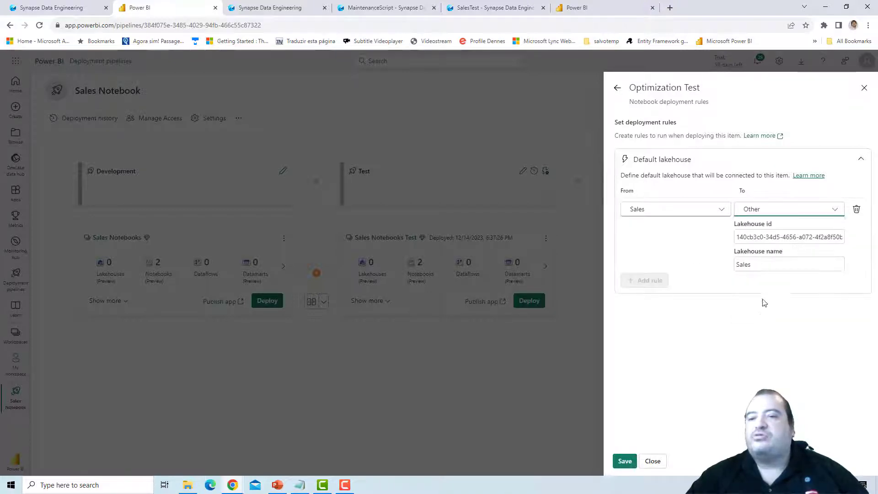
# Paste the SalesTest lakehouse ID, name it SalesTest, save the rule, and return to the rules list.
pyautogui.moveTo(736, 239); pyautogui.dragTo(842, 237)
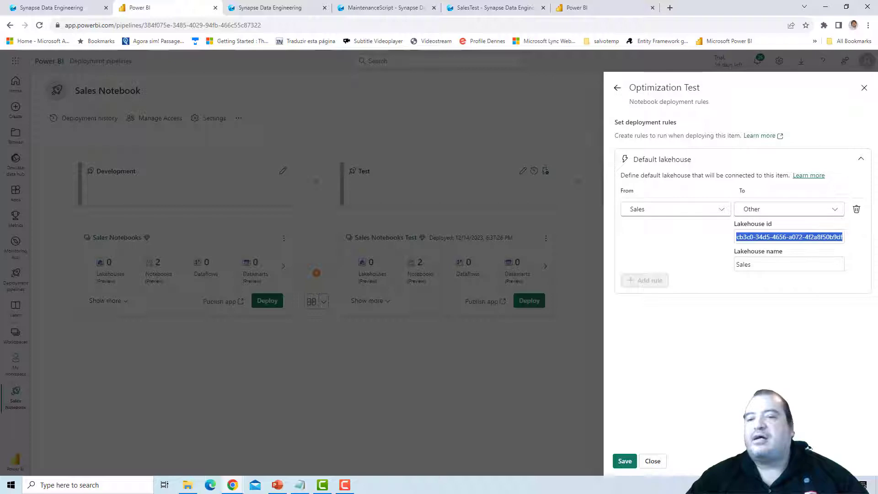
pyautogui.hotkey('ctrl', 'v')
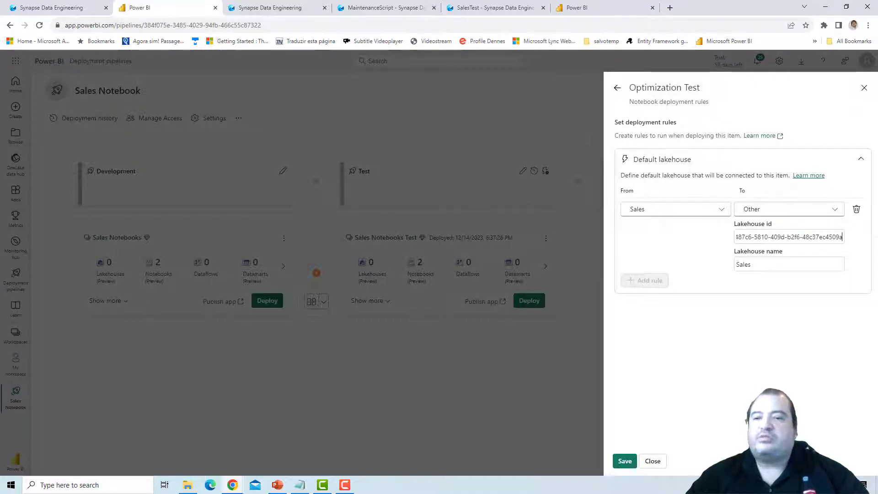
pyautogui.click(814, 264)
pyautogui.write('SalesTest')
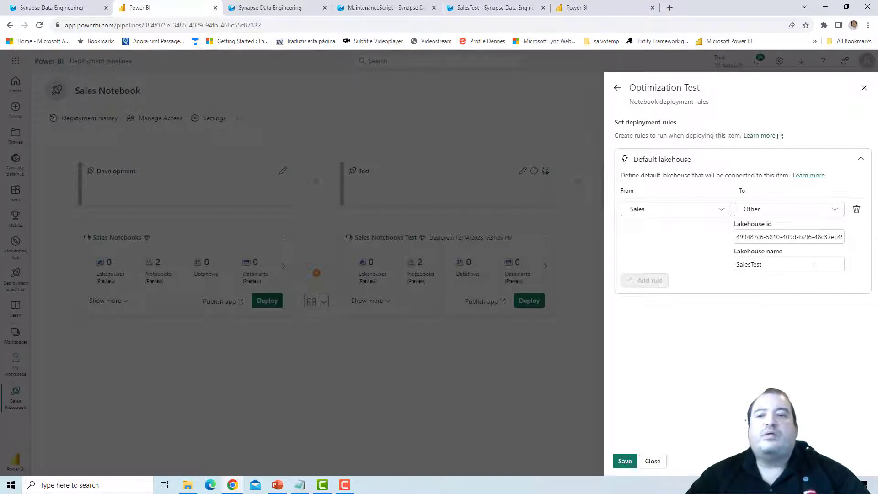
pyautogui.click(624, 462)
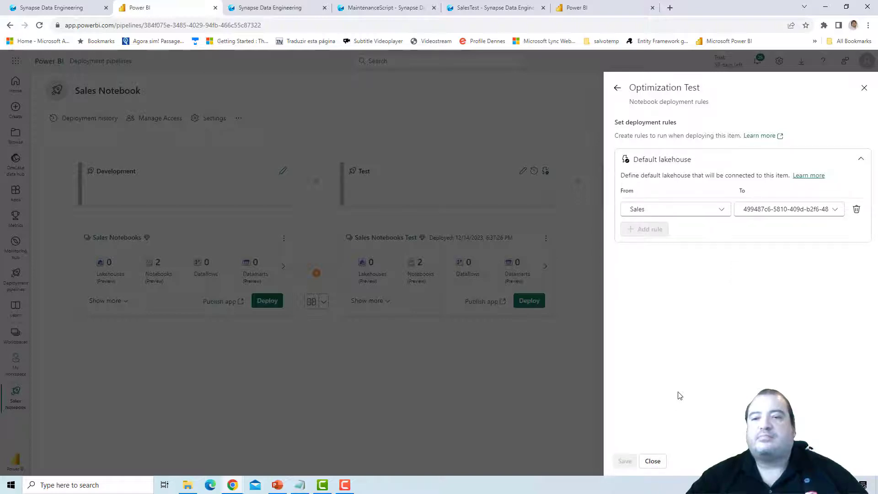
pyautogui.click(617, 87)
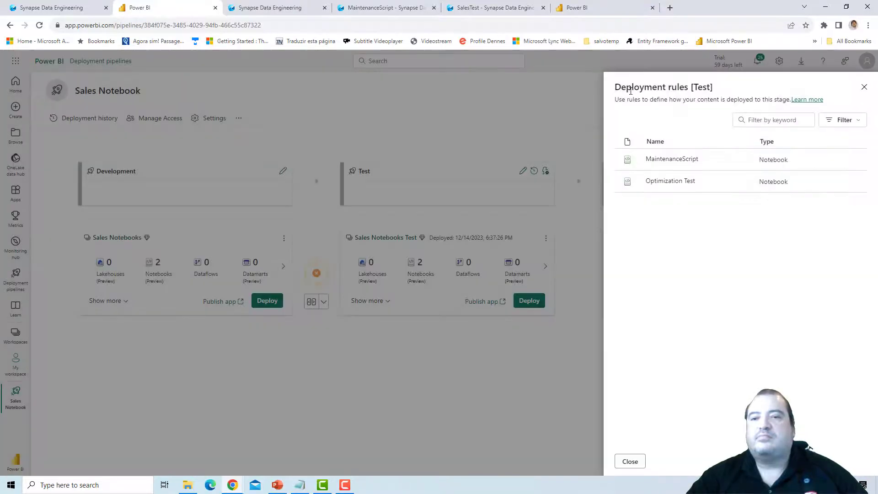
# Close the Test deployment rules panel to show the Sales Notebook pipeline stages.
pyautogui.click(631, 461)
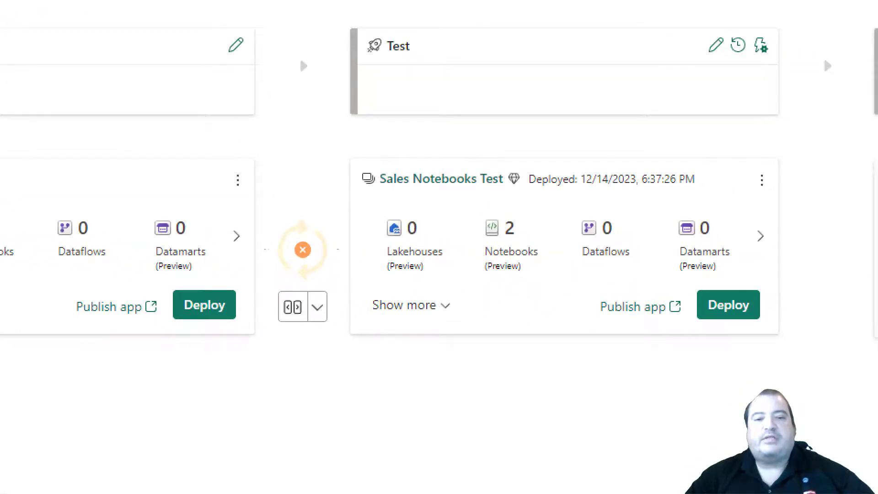
pyautogui.moveTo(263, 285)
pyautogui.mouseDown()
pyautogui.moveTo(336, 280)
pyautogui.moveTo(343, 261)
pyautogui.moveTo(329, 205)
pyautogui.moveTo(304, 200)
pyautogui.moveTo(264, 222)
pyautogui.moveTo(254, 244)
pyautogui.moveTo(263, 276)
pyautogui.moveTo(298, 293)
pyautogui.moveTo(330, 288)
pyautogui.moveTo(350, 266)
pyautogui.moveTo(329, 205)
pyautogui.moveTo(296, 201)
pyautogui.moveTo(263, 232)
pyautogui.moveTo(260, 262)
pyautogui.mouseUp()
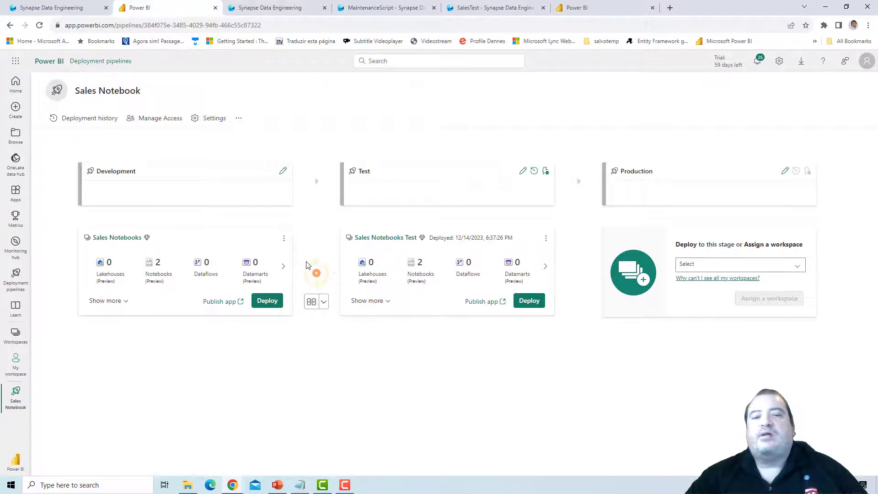
pyautogui.moveTo(322, 258)
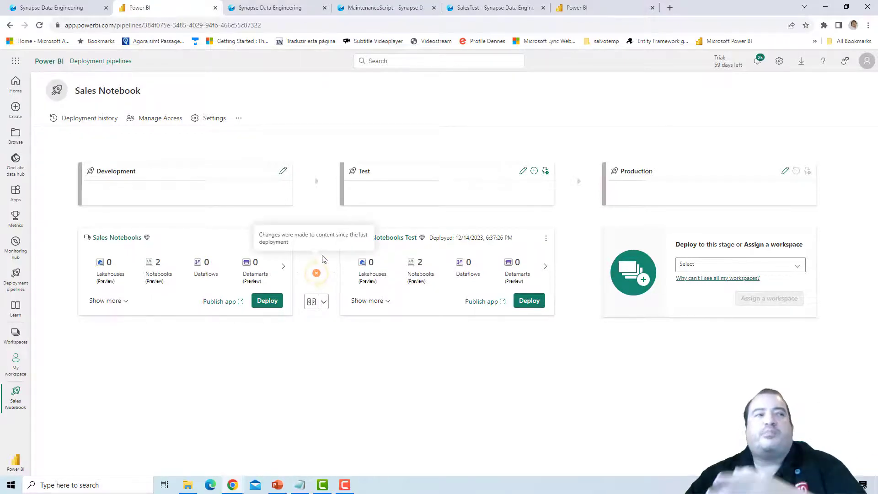
# Deploy both notebooks from Development to Test, then switch to the Sales Notebooks Test workspace.
pyautogui.click(269, 303)
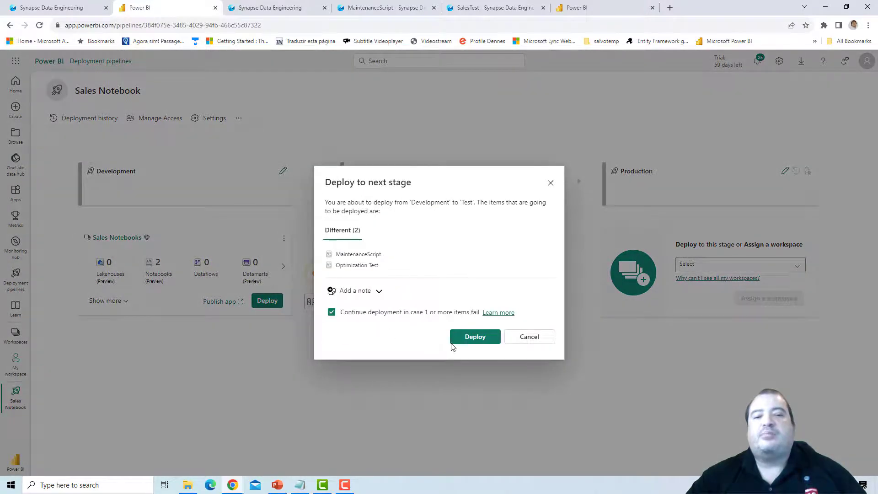
pyautogui.click(465, 342)
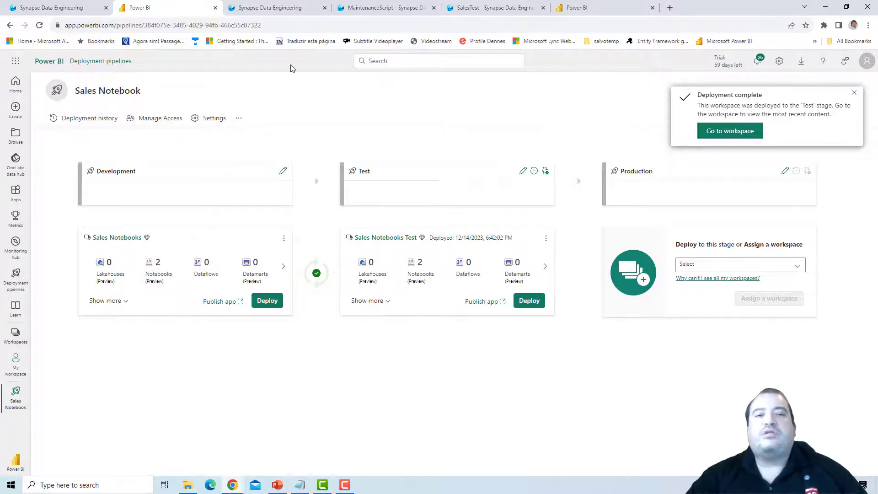
pyautogui.click(274, 7)
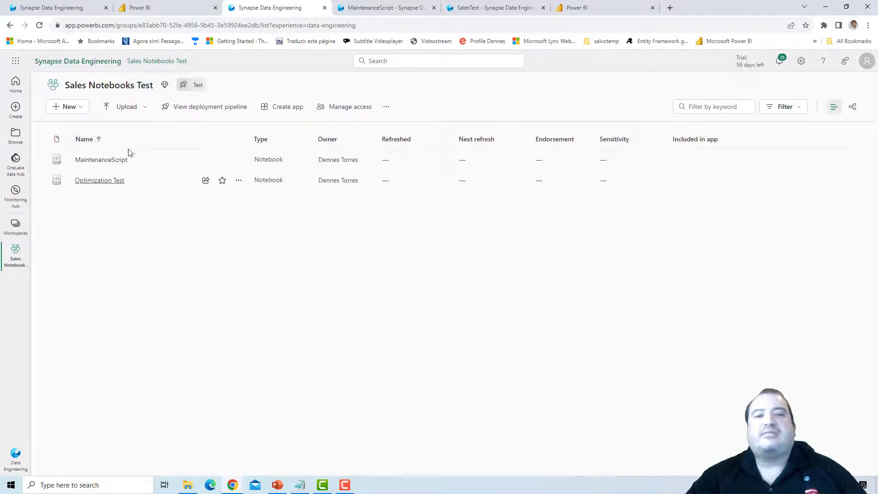
# Open the Optimization Test notebook in a new browser tab.
pyautogui.rightClick(108, 183)
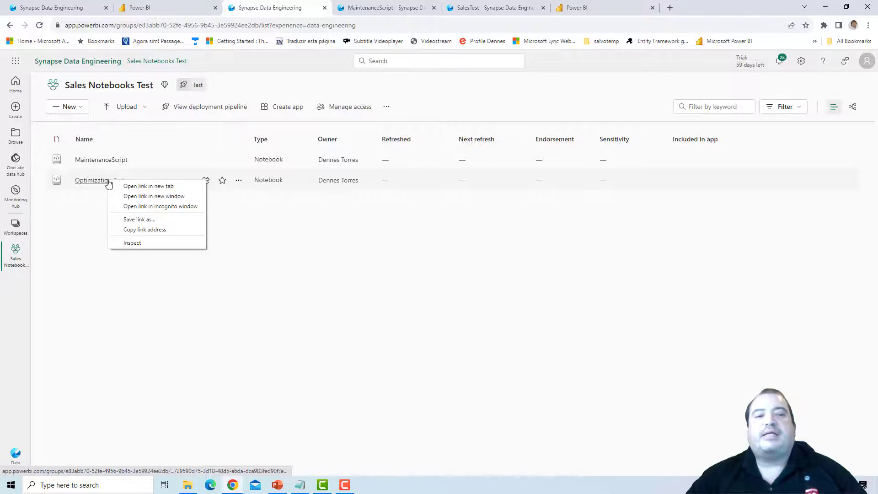
pyautogui.click(122, 185)
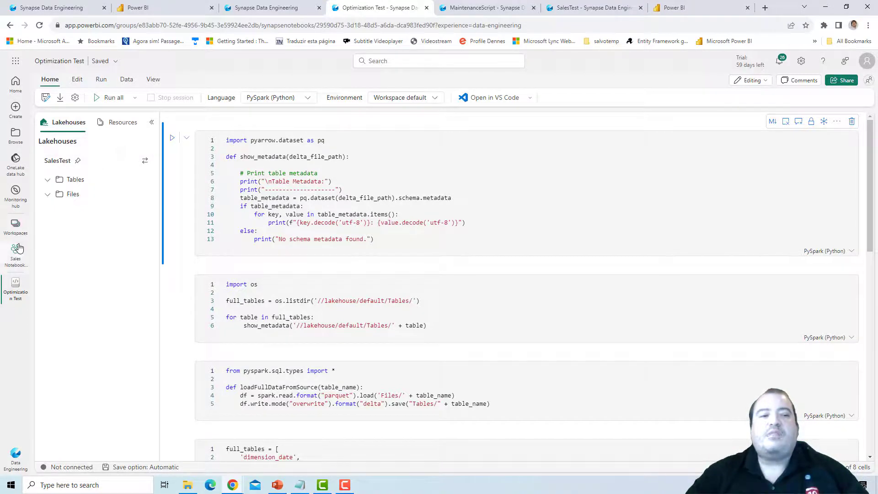
# Show the workspaces list and scroll down to Sales Notebooks Test.
pyautogui.click(15, 231)
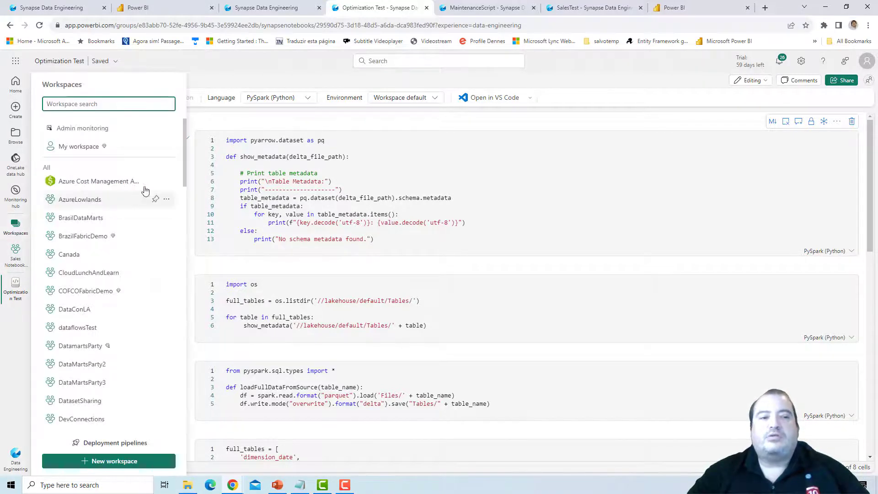
pyautogui.moveTo(184, 180); pyautogui.dragTo(178, 412)
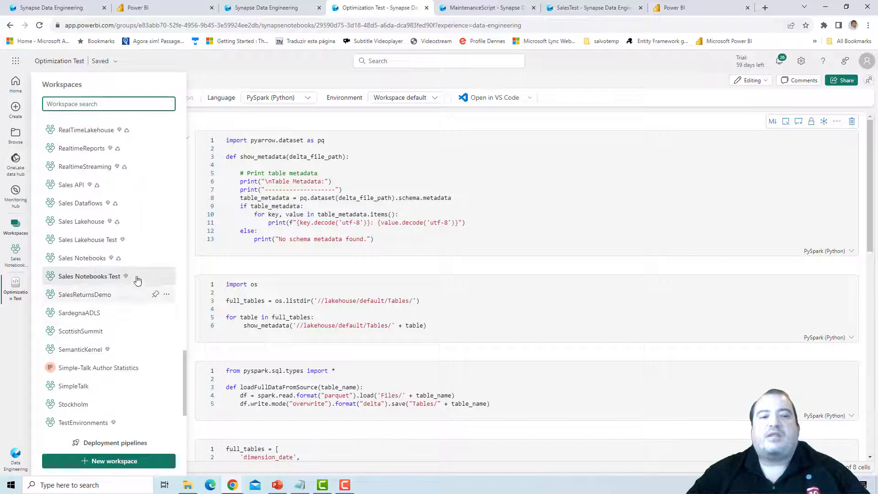